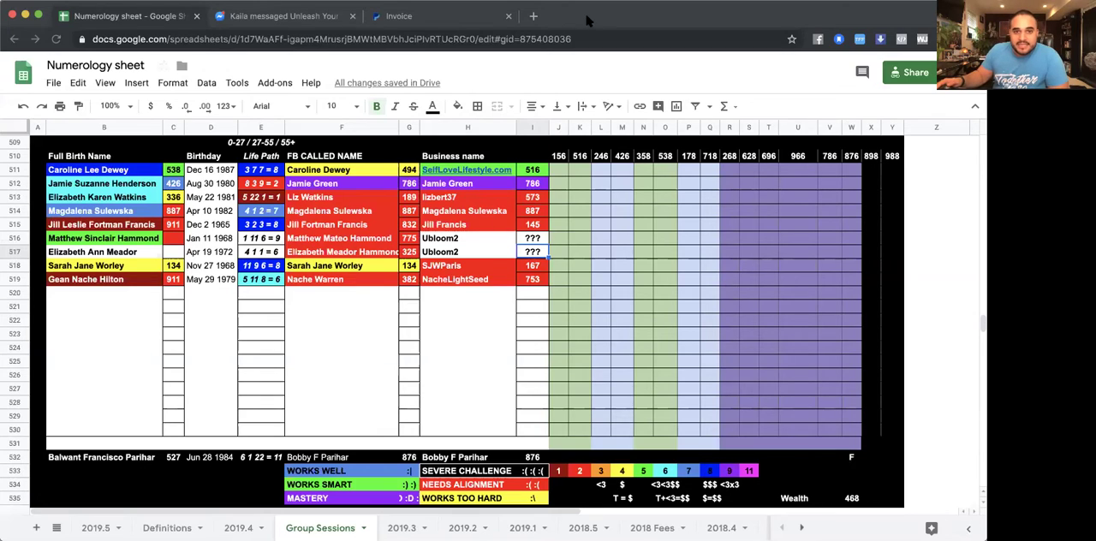
# Step: Close the other browser tabs, leaving only the Numerology sheet, and move up to earlier group charts
pyautogui.click(352, 15)
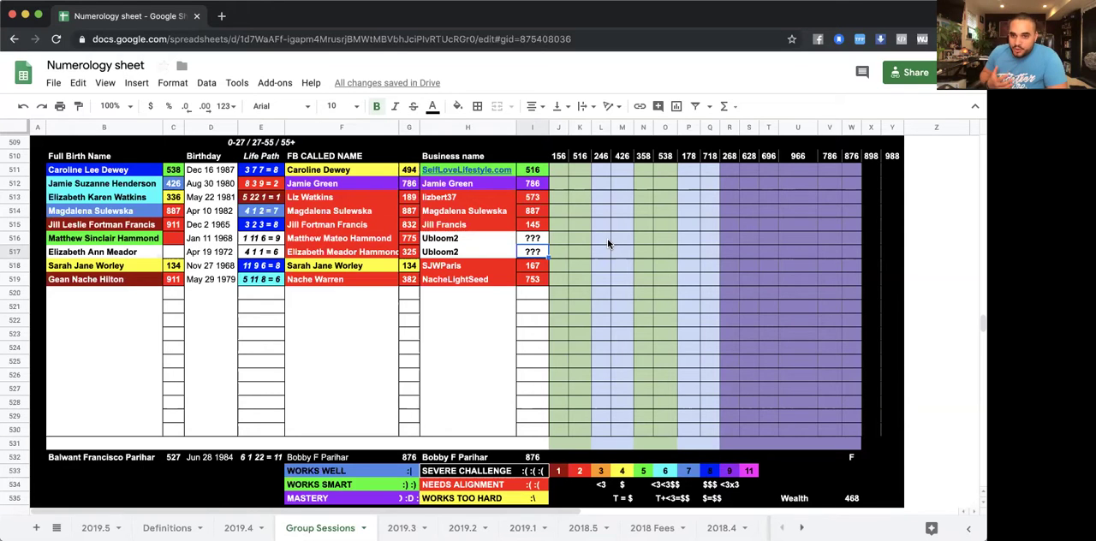
pyautogui.press('Up')
pyautogui.press('Up')
pyautogui.press('Up')
pyautogui.press('Up')
pyautogui.press('Up')
pyautogui.press('Up')
pyautogui.press('Up')
pyautogui.press('Up')
pyautogui.press('Up')
pyautogui.press('Up')
pyautogui.press('Up')
pyautogui.press('Up')
pyautogui.press('Up')
pyautogui.press('Up')
pyautogui.press('Up')
pyautogui.press('Up')
pyautogui.press('Up')
pyautogui.press('Up')
pyautogui.press('Up')
pyautogui.press('Up')
pyautogui.press('Up')
pyautogui.press('Up')
pyautogui.press('Up')
pyautogui.press('Up')
pyautogui.press('Up')
pyautogui.press('Up')
pyautogui.press('Up')
pyautogui.press('Up')
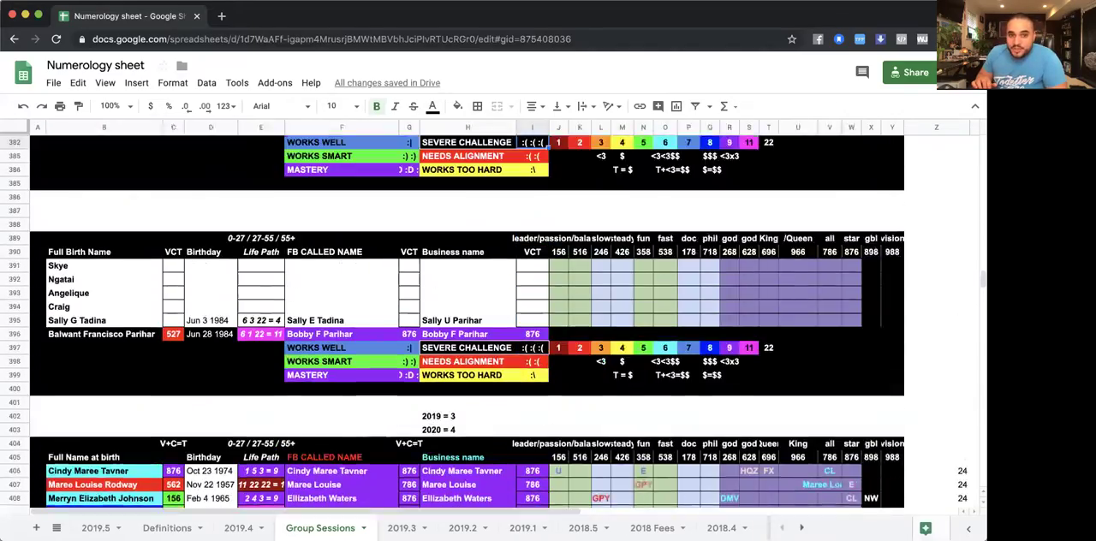
pyautogui.press('Up')
pyautogui.press('Up')
pyautogui.press('Up')
pyautogui.press('Up')
pyautogui.press('Up')
pyautogui.press('Up')
pyautogui.press('Up')
pyautogui.press('Up')
pyautogui.press('Up')
pyautogui.press('Up')
pyautogui.press('Up')
pyautogui.press('Up')
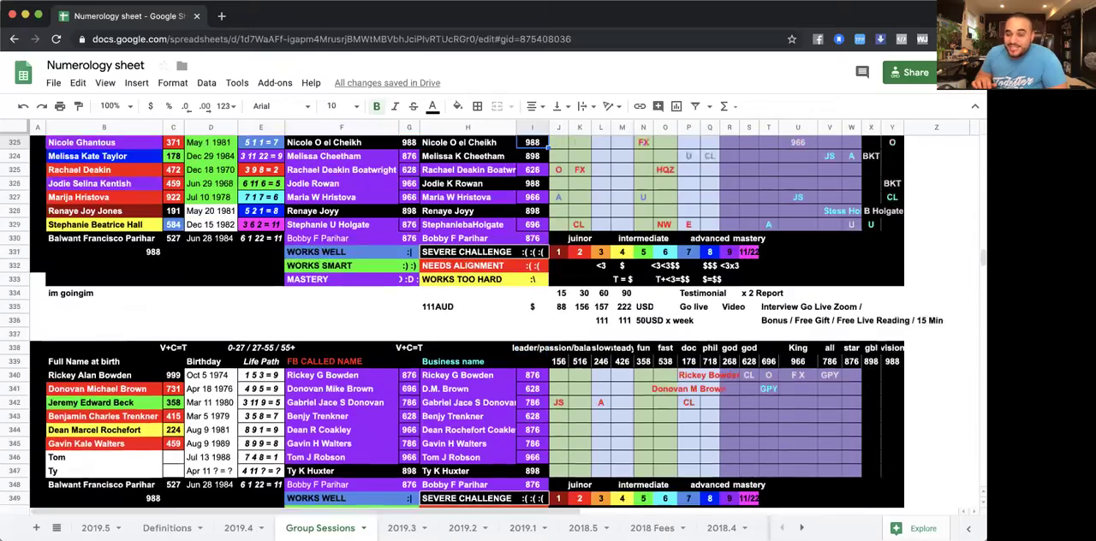
pyautogui.press('Up')
pyautogui.press('Up')
pyautogui.press('Up')
pyautogui.press('Up')
pyautogui.press('Up')
pyautogui.press('Up')
pyautogui.press('Up')
pyautogui.press('Up')
pyautogui.press('Up')
pyautogui.press('Up')
pyautogui.press('Up')
pyautogui.press('Up')
pyautogui.press('Up')
pyautogui.press('Up')
pyautogui.press('Up')
pyautogui.press('Up')
pyautogui.press('Up')
pyautogui.press('Up')
pyautogui.press('Up')
pyautogui.press('Up')
pyautogui.press('Up')
pyautogui.press('Up')
pyautogui.press('Up')
pyautogui.press('Up')
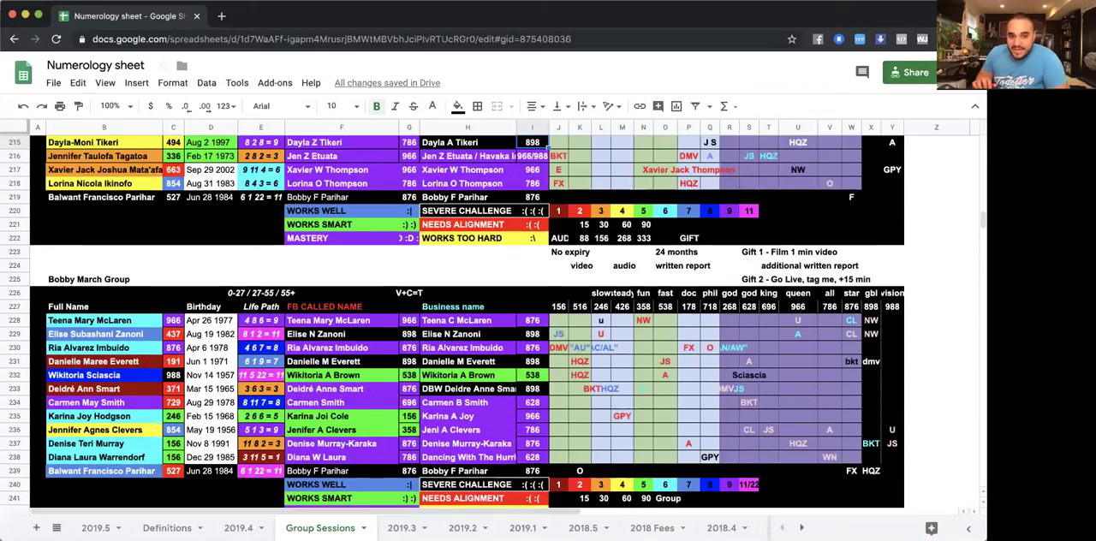
# Step: Browse older charts: Bobby March Group, Kellner-Read Group Alignment, Diva Boss Tribe, and the earliest ones
pyautogui.press('Up')
pyautogui.press('Up')
pyautogui.press('Up')
pyautogui.press('Up')
pyautogui.press('Up')
pyautogui.press('Up')
pyautogui.press('Up')
pyautogui.press('Up')
pyautogui.press('Up')
pyautogui.press('Up')
pyautogui.press('Up')
pyautogui.press('Up')
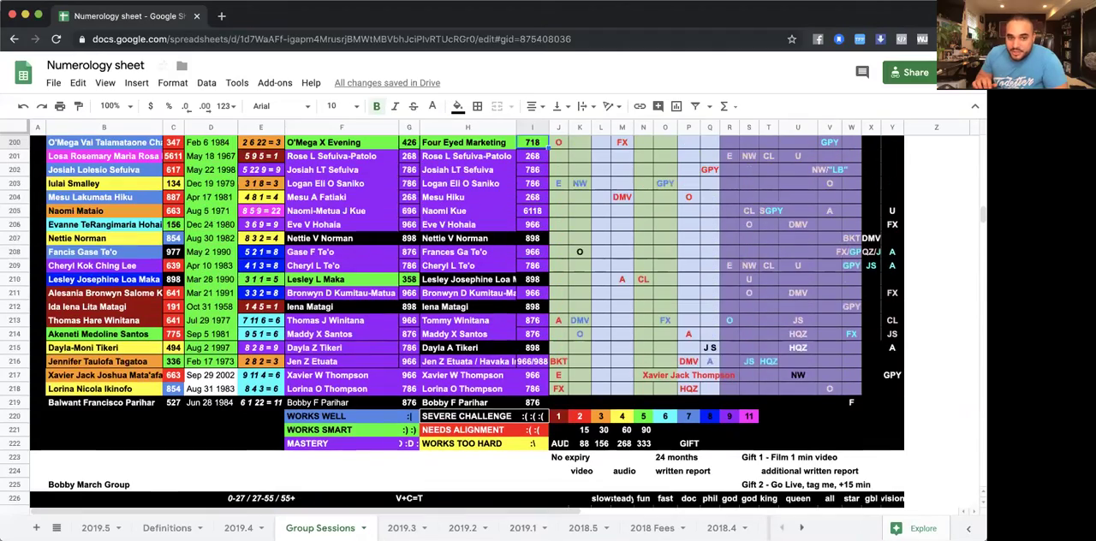
pyautogui.press('Up')
pyautogui.press('Up')
pyautogui.press('Up')
pyautogui.press('Up')
pyautogui.press('Up')
pyautogui.press('Up')
pyautogui.press('Up')
pyautogui.press('Up')
pyautogui.press('Up')
pyautogui.press('Up')
pyautogui.press('Up')
pyautogui.press('Up')
pyautogui.press('Up')
pyautogui.press('Up')
pyautogui.press('Up')
pyautogui.press('Up')
pyautogui.press('Up')
pyautogui.press('Up')
pyautogui.press('Up')
pyautogui.press('Up')
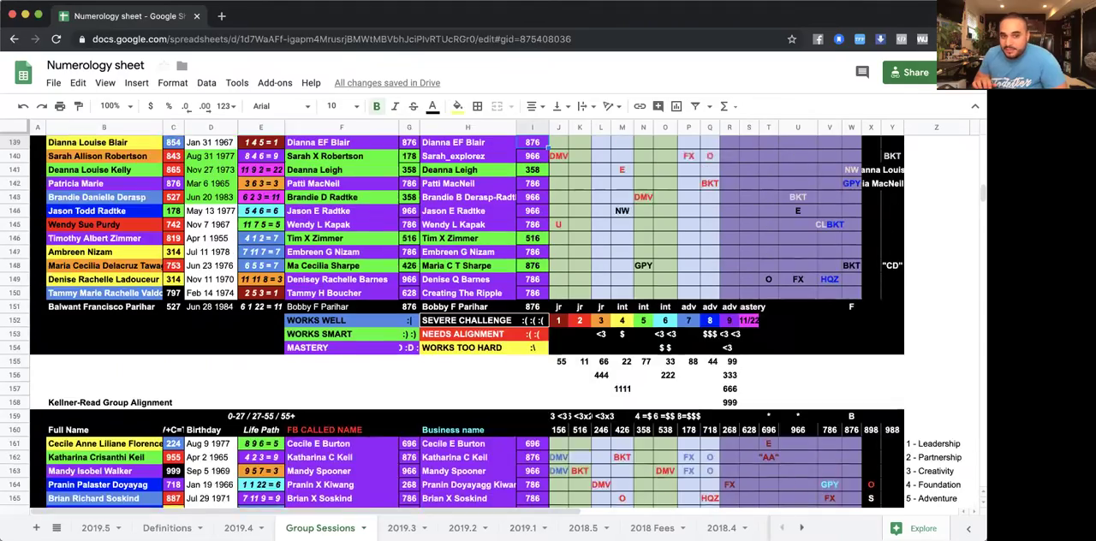
pyautogui.press('Up')
pyautogui.press('Up')
pyautogui.press('Up')
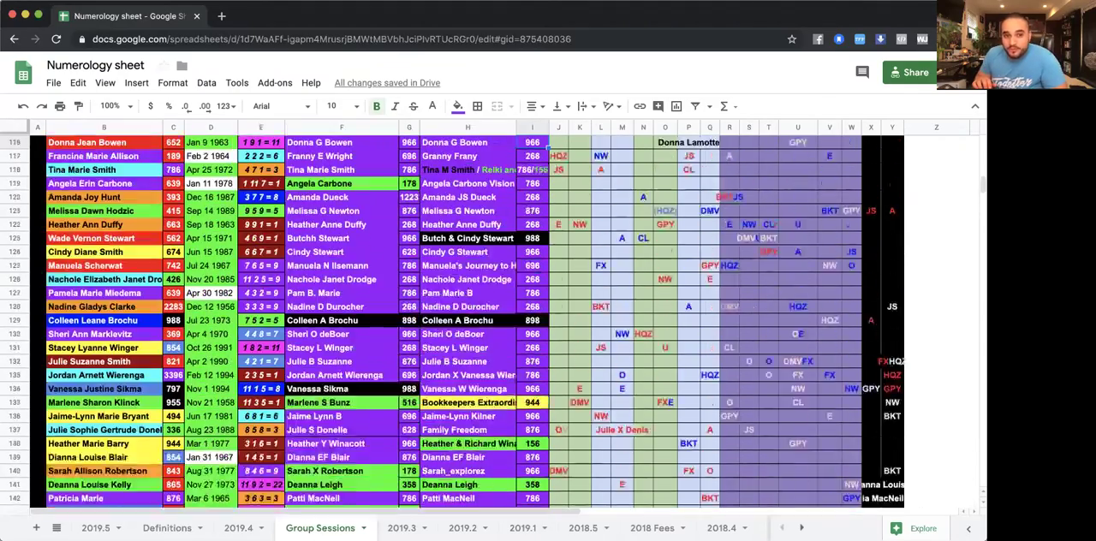
pyautogui.press('Up')
pyautogui.press('Up')
pyautogui.press('Up')
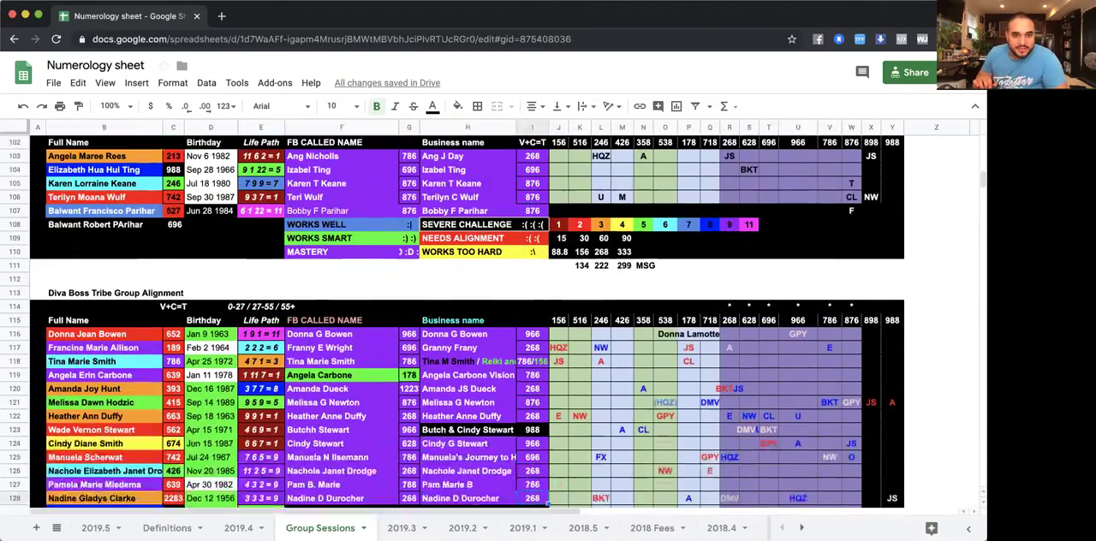
pyautogui.press('Down')
pyautogui.press('Down')
pyautogui.press('Down')
pyautogui.press('Down')
pyautogui.press('Down')
pyautogui.press('Down')
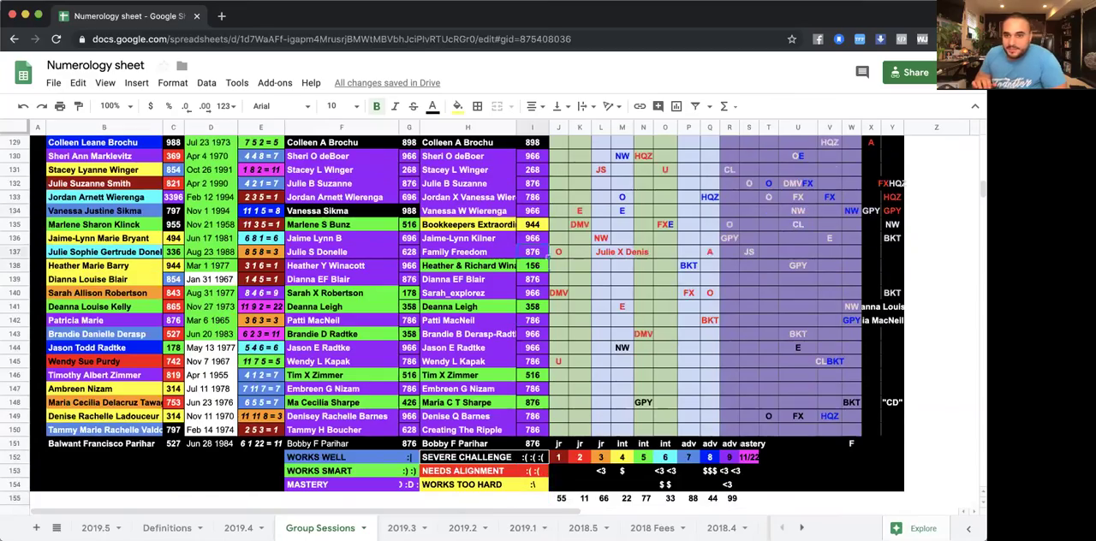
pyautogui.press('Up')
pyautogui.press('Up')
pyautogui.press('Up')
pyautogui.press('Up')
pyautogui.press('Up')
pyautogui.press('Up')
pyautogui.press('Up')
pyautogui.press('Up')
pyautogui.press('Up')
pyautogui.press('Up')
pyautogui.press('Up')
pyautogui.press('Up')
pyautogui.press('Up')
pyautogui.press('Up')
pyautogui.press('Up')
pyautogui.press('Up')
pyautogui.press('Up')
pyautogui.press('Up')
pyautogui.press('Up')
pyautogui.press('Up')
pyautogui.press('Up')
pyautogui.press('Up')
pyautogui.press('Up')
pyautogui.press('Up')
pyautogui.press('Up')
pyautogui.press('Up')
pyautogui.press('Up')
# Step: Jump back down to the newest group chart at row 509
pyautogui.press('pagedown')
pyautogui.press('pagedown')
pyautogui.press('pagedown')
pyautogui.press('pagedown')
pyautogui.press('pagedown')
pyautogui.press('pagedown')
pyautogui.press('pagedown')
pyautogui.press('pagedown')
pyautogui.press('pagedown')
pyautogui.press('pagedown')
pyautogui.press('pagedown')
pyautogui.press('pagedown')
pyautogui.press('pagedown')
pyautogui.press('pagedown')
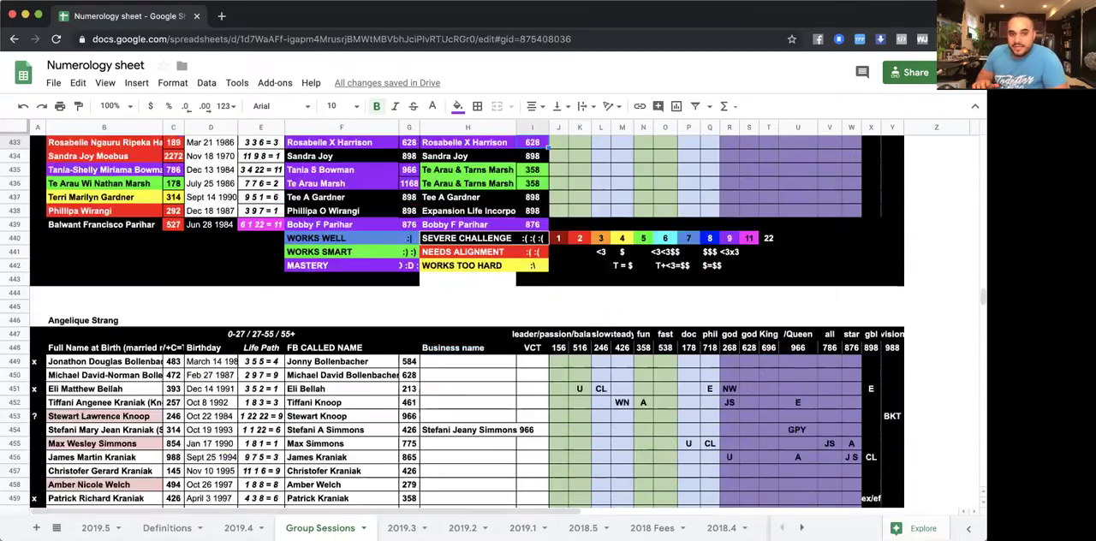
pyautogui.press('pagedown')
pyautogui.press('pagedown')
pyautogui.press('pagedown')
pyautogui.press('pagedown')
pyautogui.press('pagedown')
pyautogui.press('pageup')
pyautogui.press('Up')
pyautogui.press('Up')
pyautogui.press('Up')
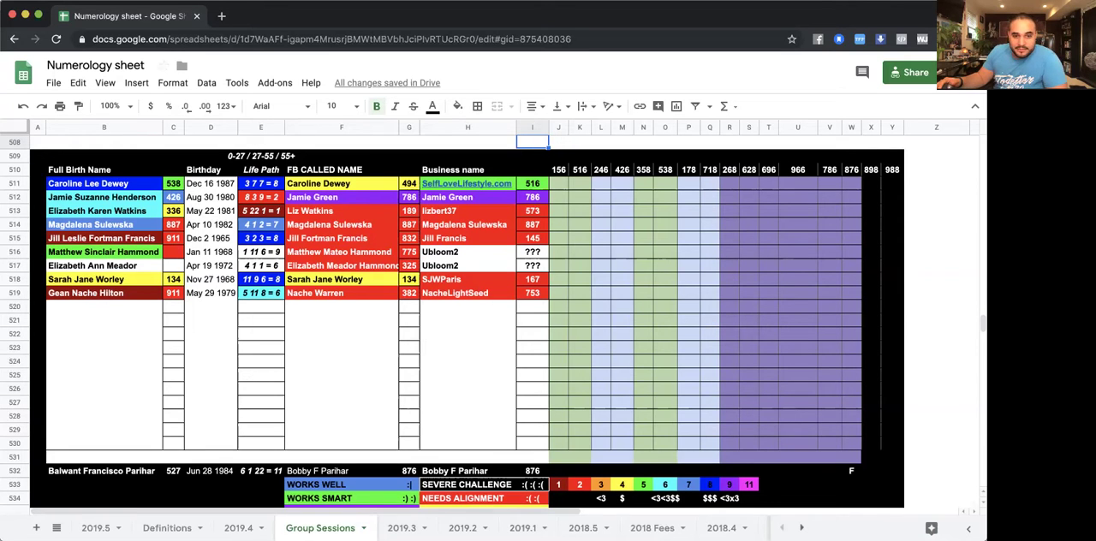
pyautogui.click(401, 527)
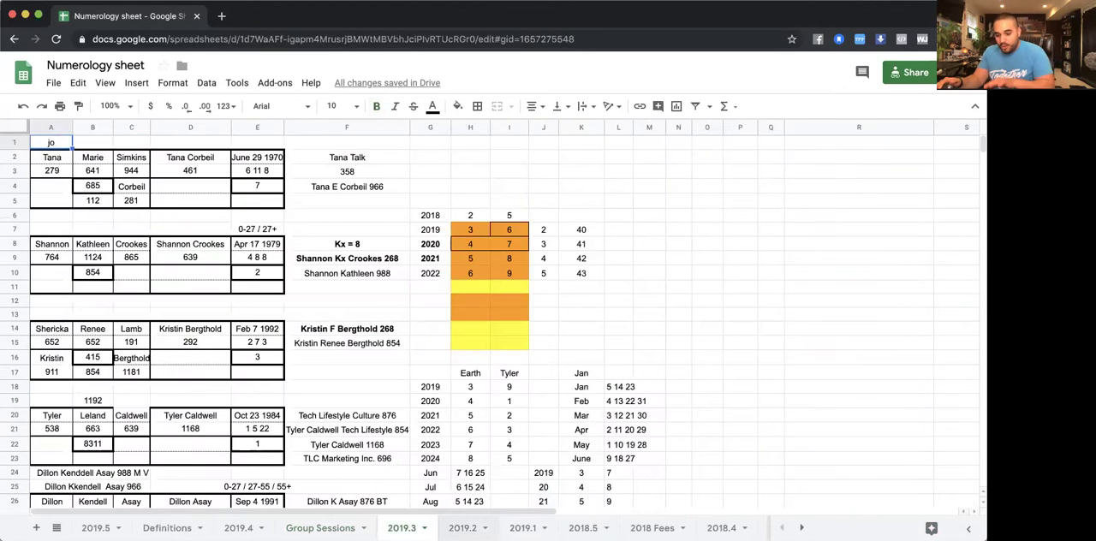
pyautogui.click(462, 527)
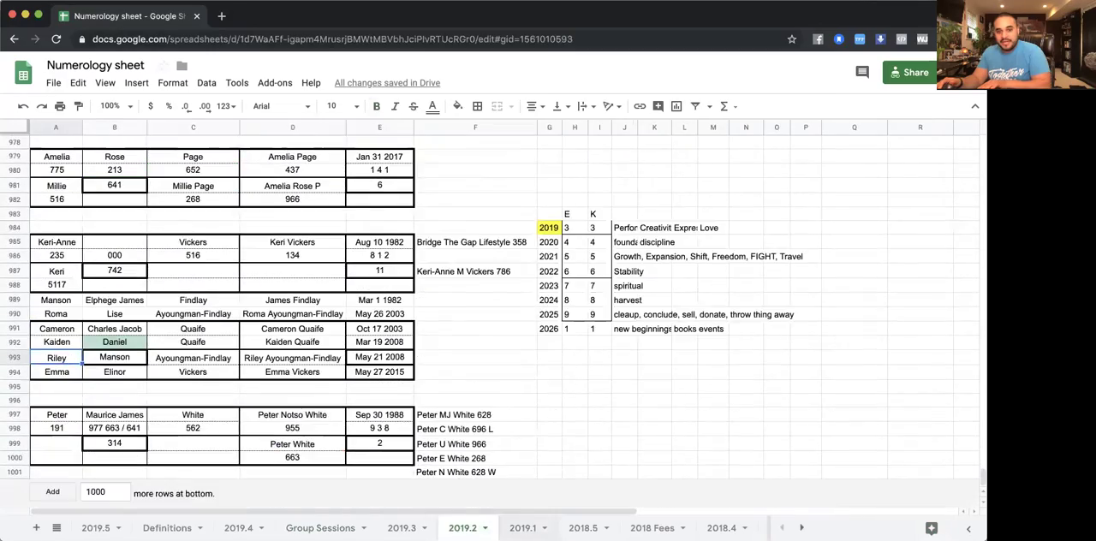
pyautogui.click(523, 527)
pyautogui.click(583, 527)
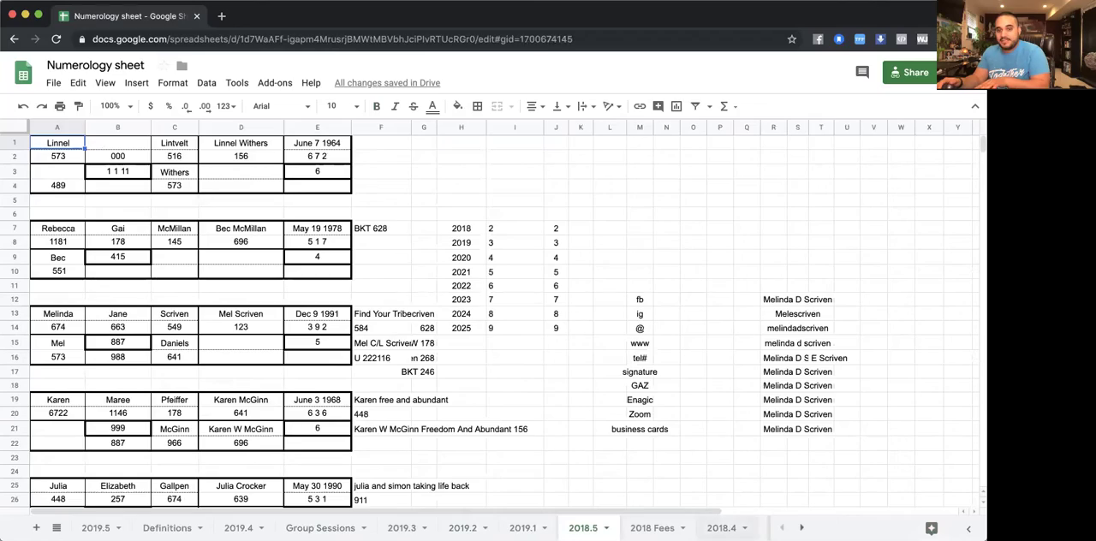
pyautogui.click(721, 528)
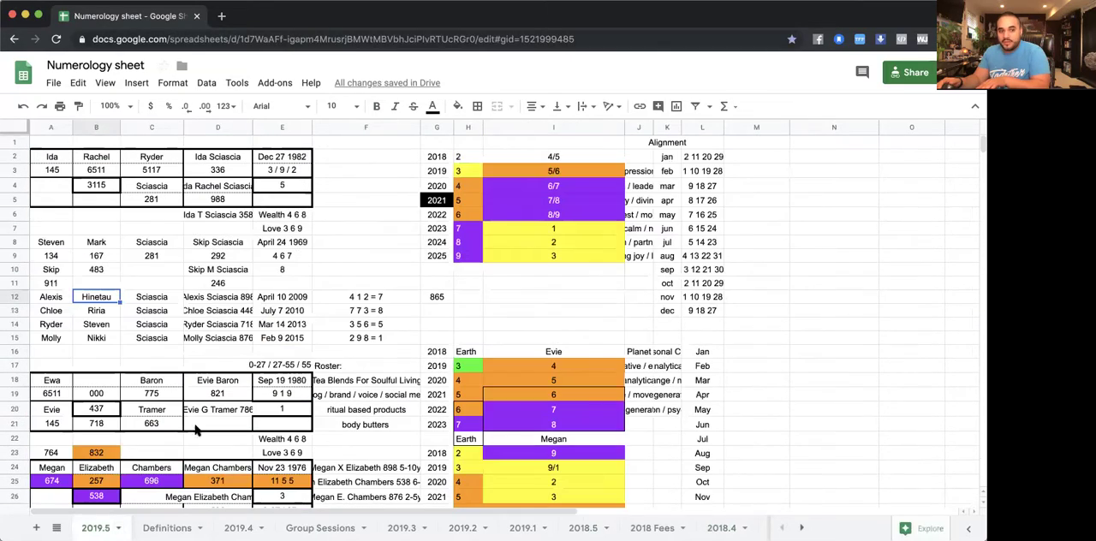
pyautogui.click(320, 527)
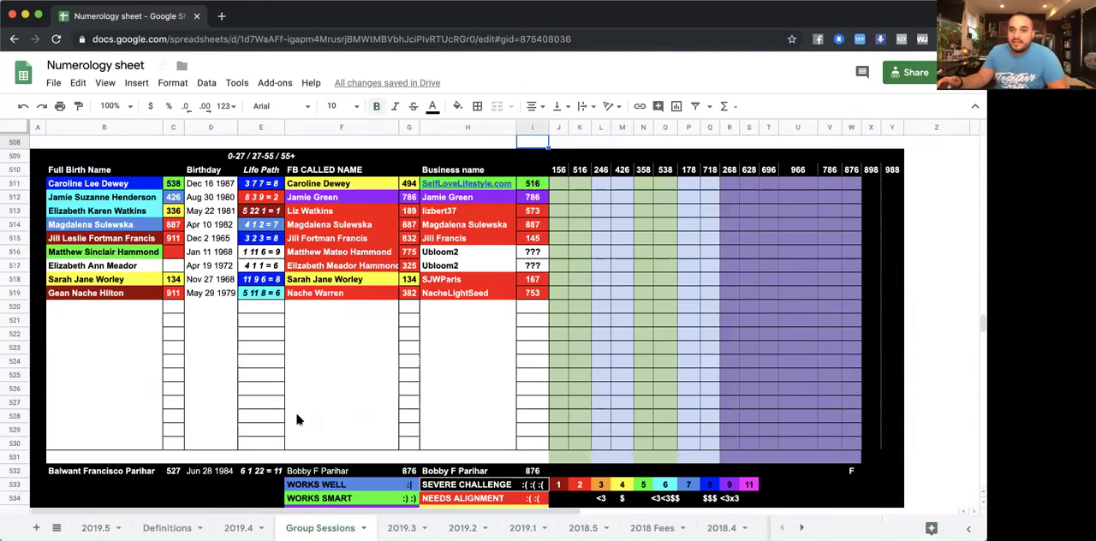